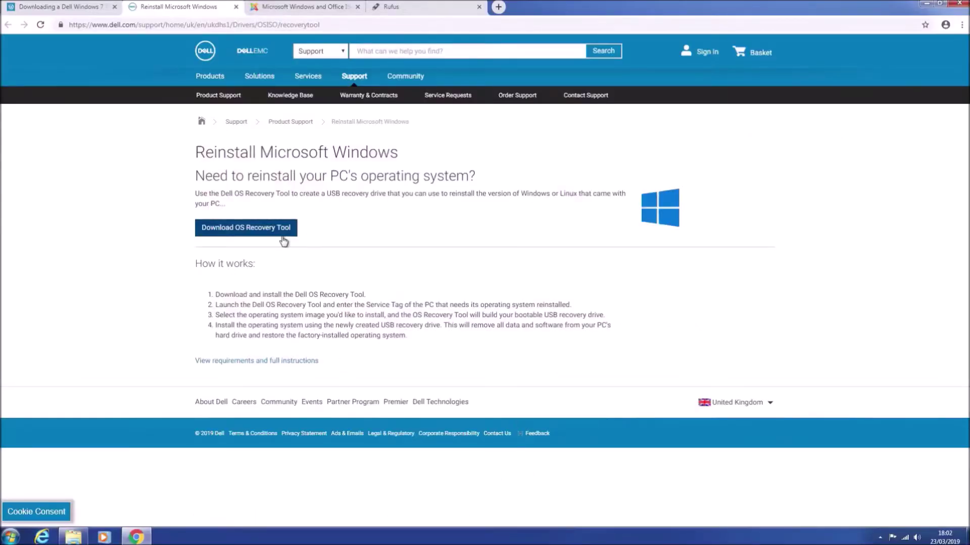
- Download the 18.9 MB Dell OS Recovery Tool installer and show it in the Downloads folder
click(282, 234)
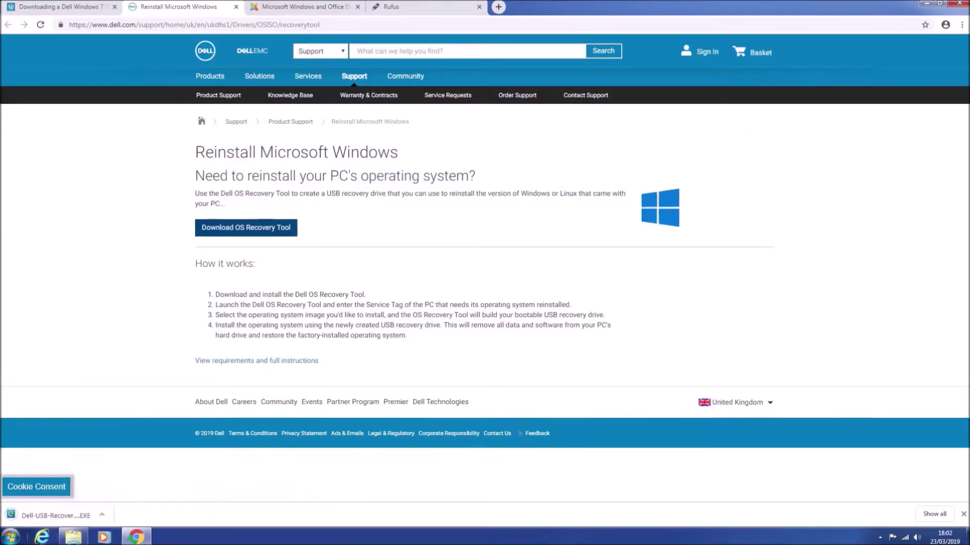
click(73, 537)
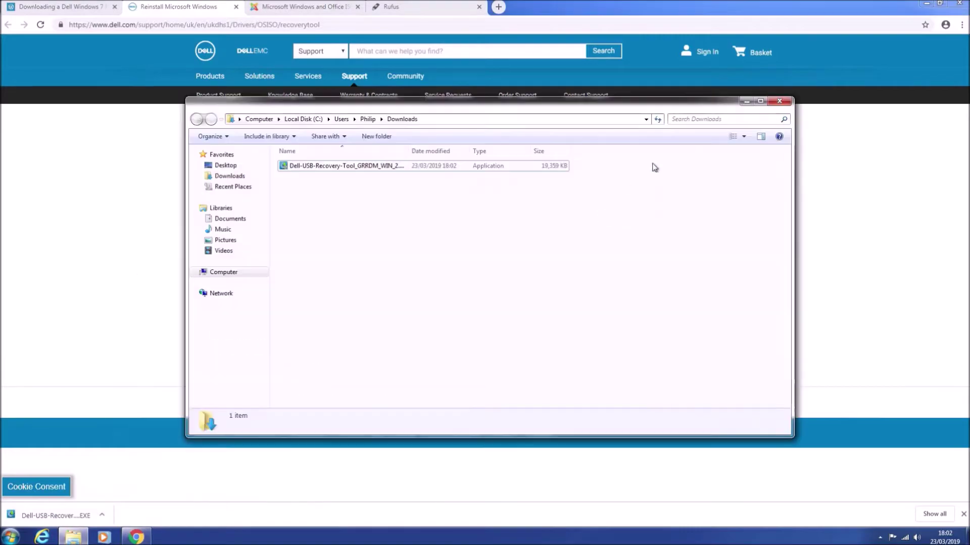
click(926, 3)
- Install the Dell USB Recovery Tool from the downloaded package and select its new desktop shortcut
double_click(389, 168)
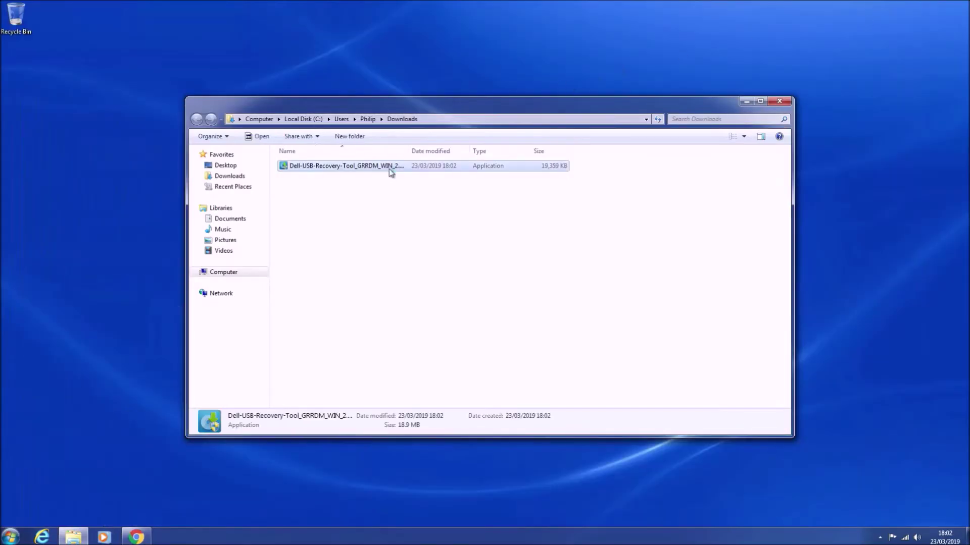
click(547, 302)
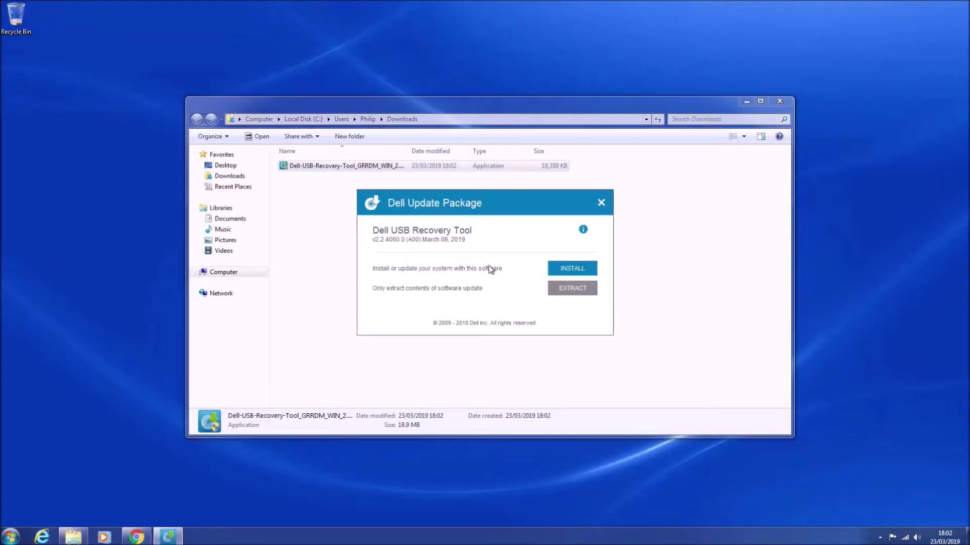
click(558, 267)
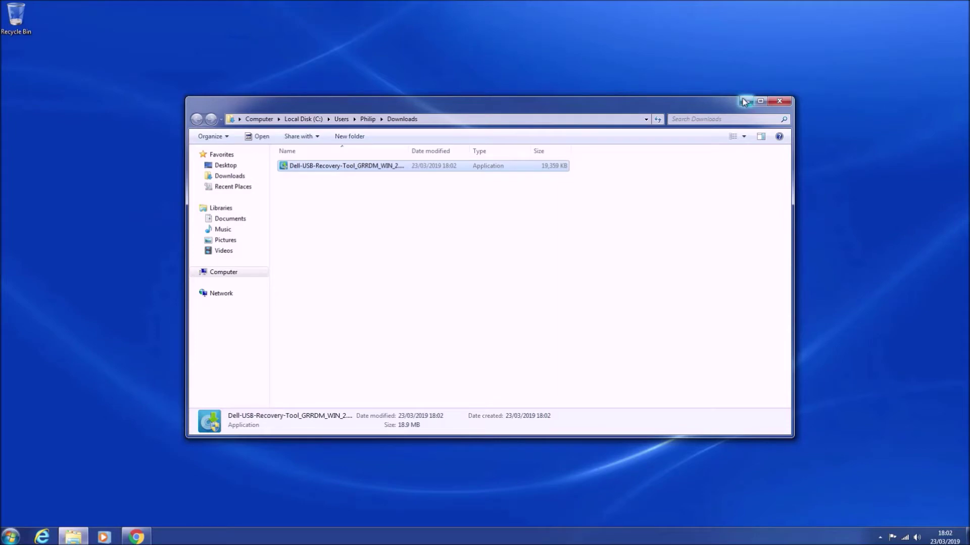
click(555, 289)
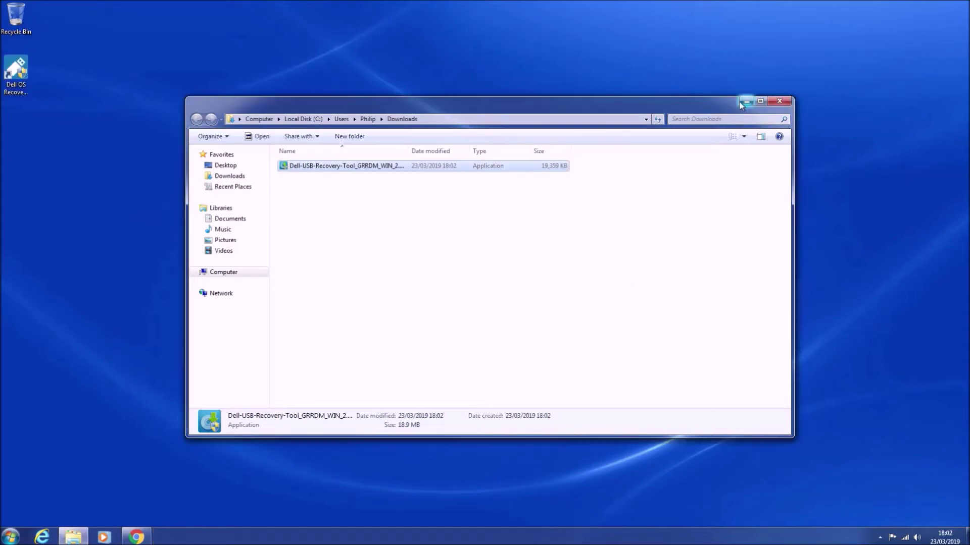
click(746, 101)
click(20, 94)
click(19, 93)
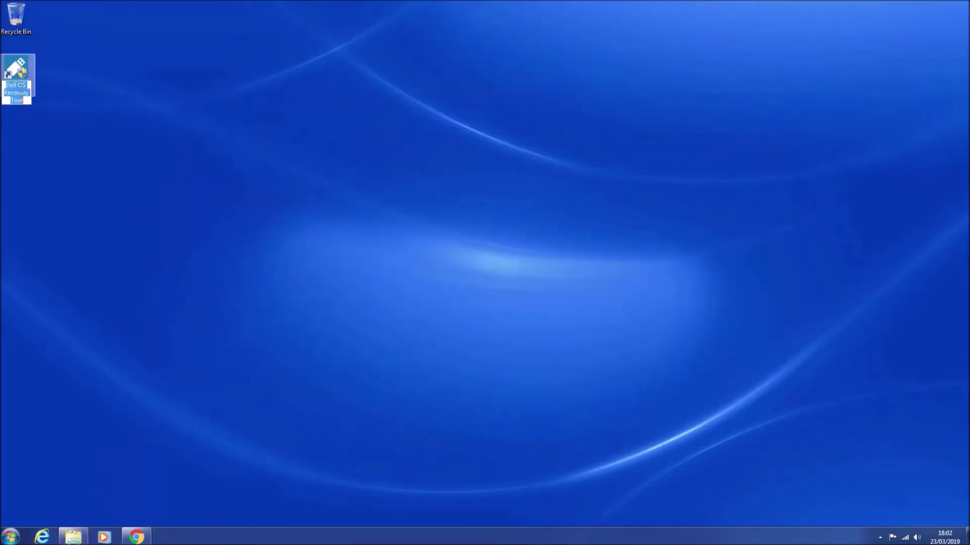
- Launch Dell OS Recovery Tool and begin recovery setup for this computer
double_click(20, 74)
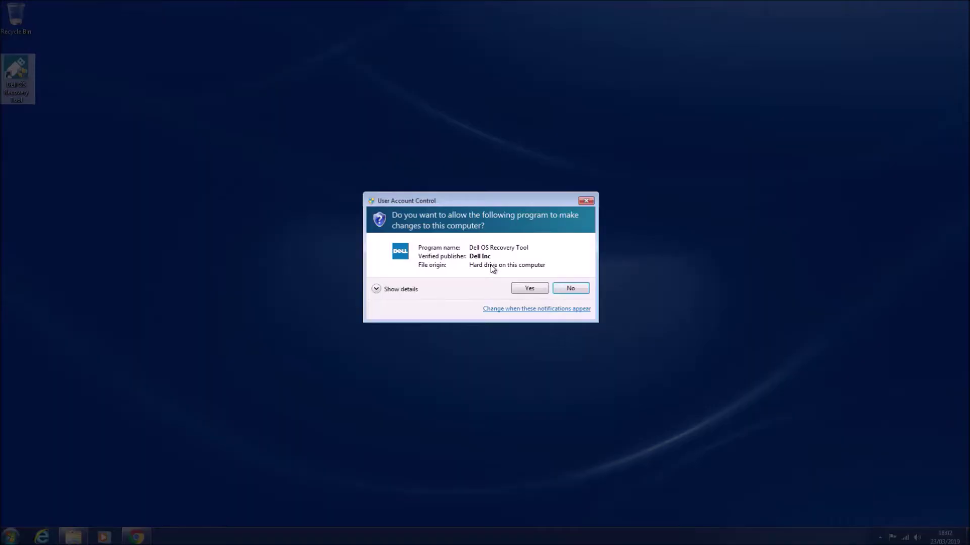
click(524, 288)
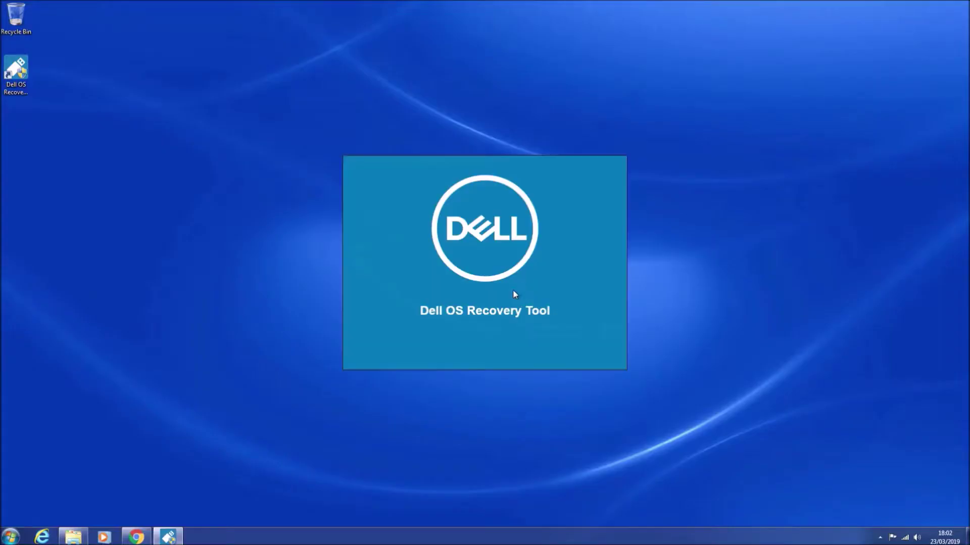
click(500, 362)
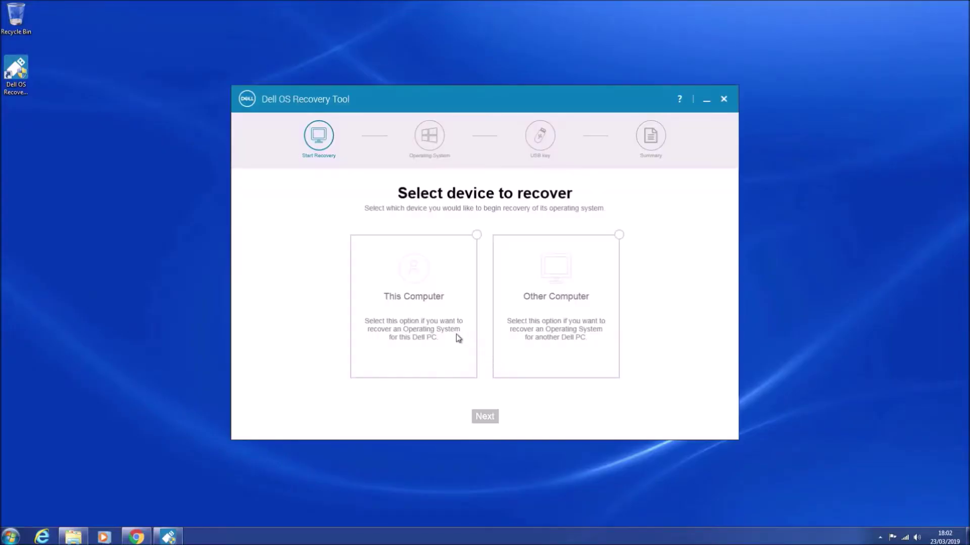
click(453, 333)
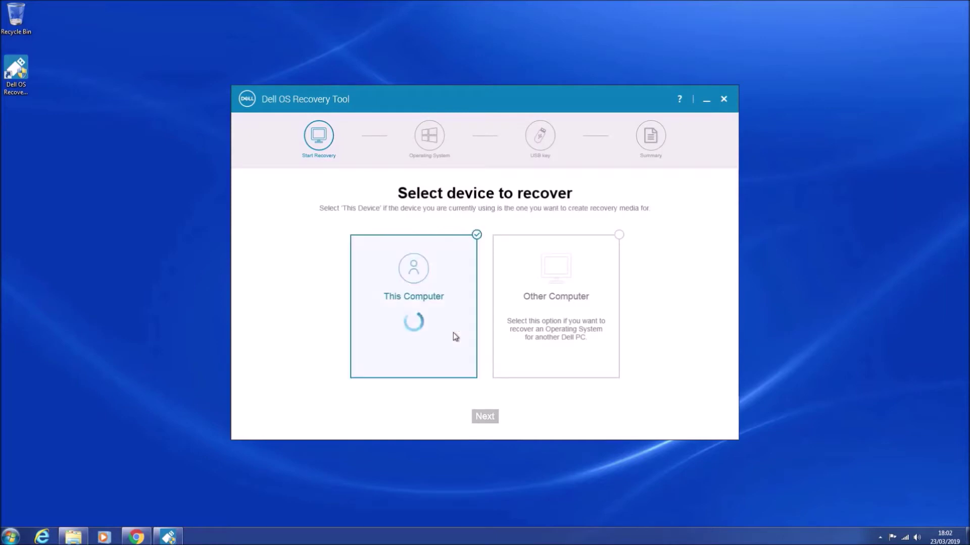
click(494, 417)
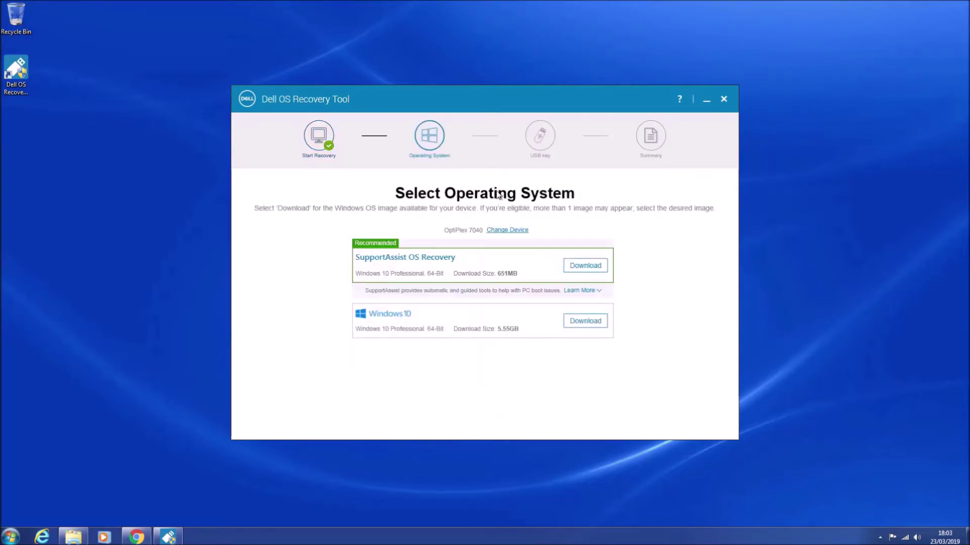
- Switch to Other Computer and validate its service tag to get the Windows 7 image
click(507, 230)
click(537, 298)
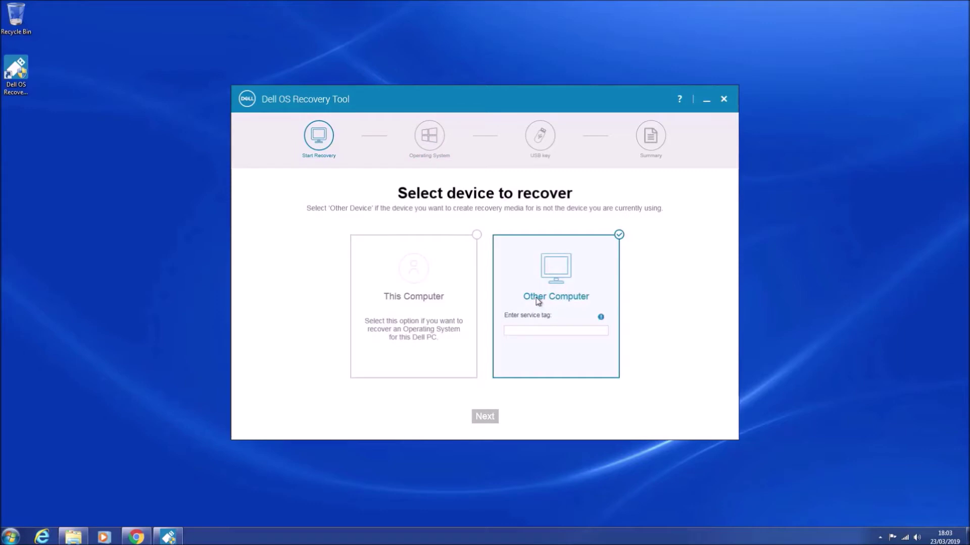
click(541, 330)
text(9C03J72)
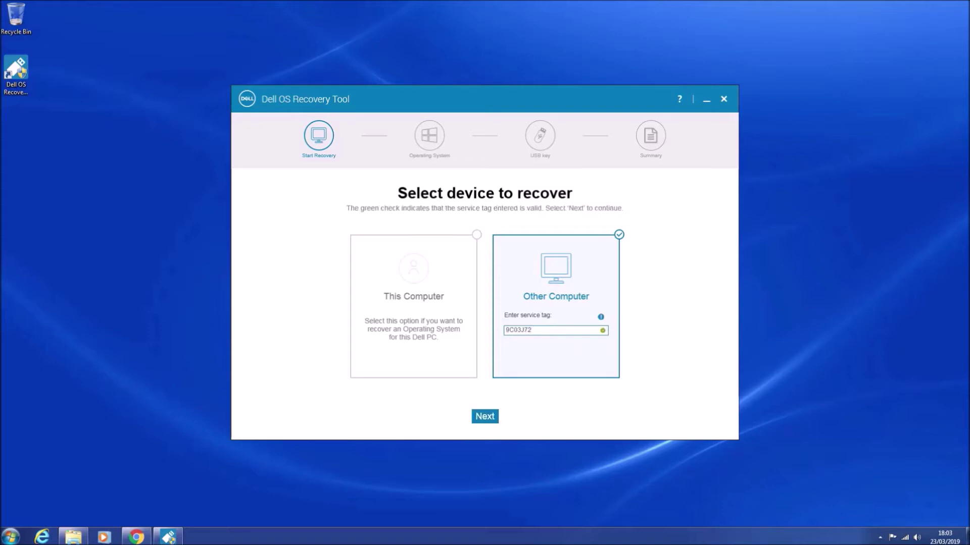
click(485, 416)
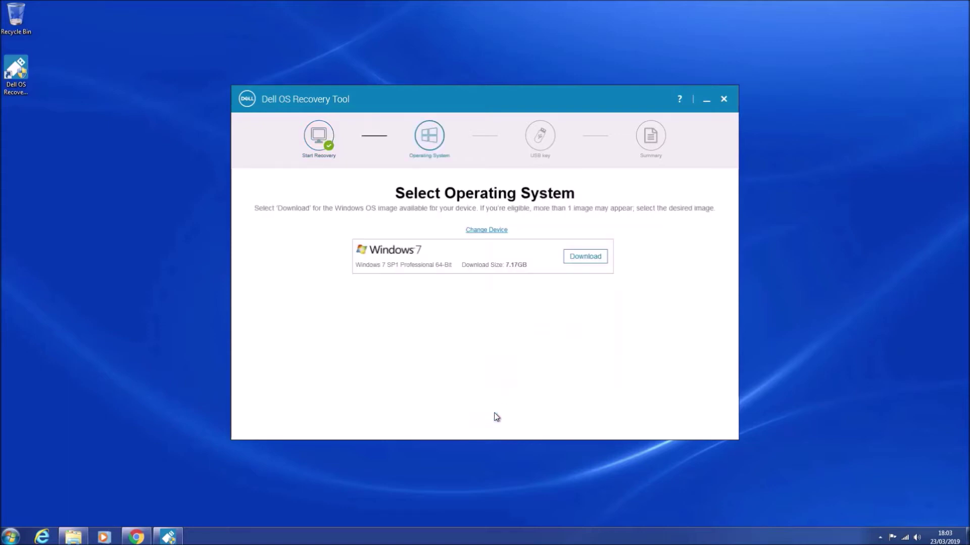
- Download the 7.17GB Windows 7 SP1 Professional 64-bit image until it completes
click(580, 259)
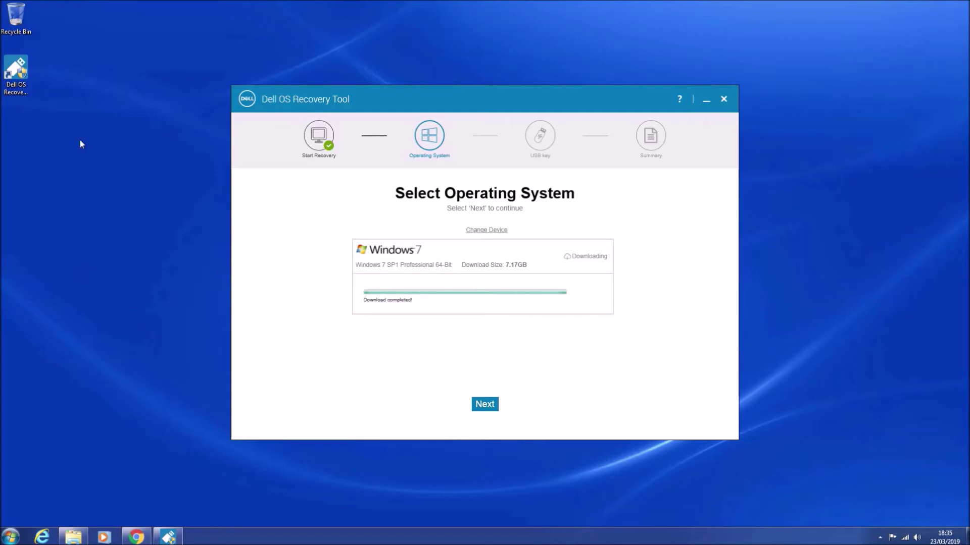
click(73, 536)
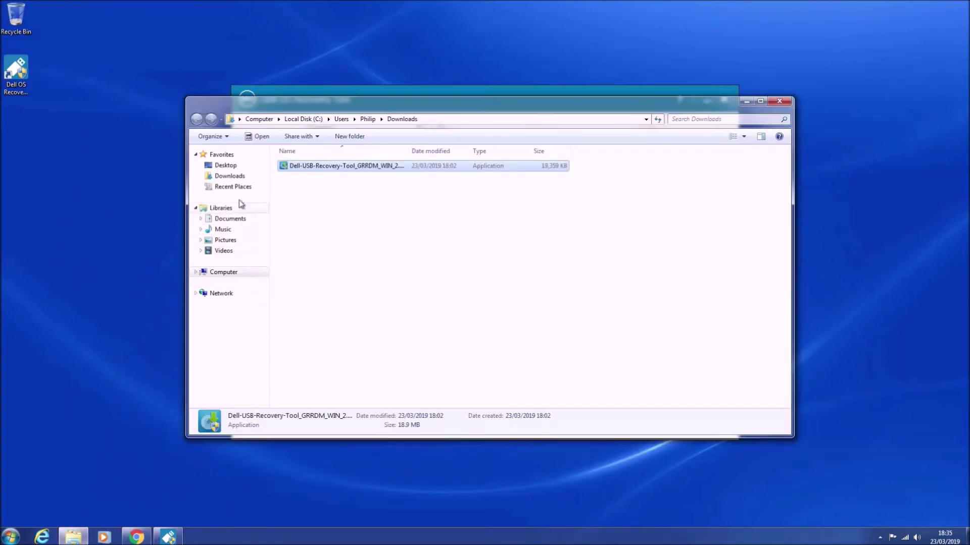
- Open C:\ProgramData\Dell\OS Recovery Tool\Downloads, granting folder access
click(303, 120)
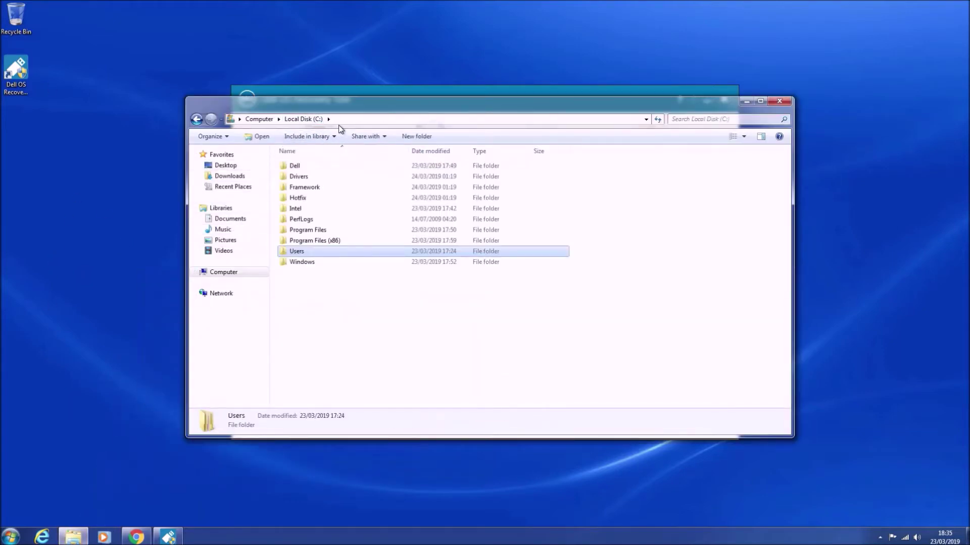
click(357, 119)
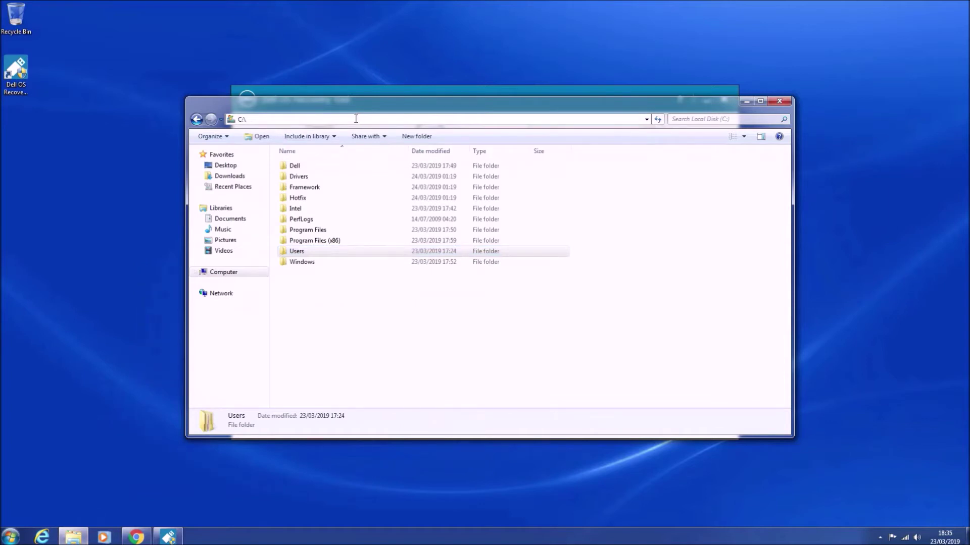
text(programdata)
key(Return)
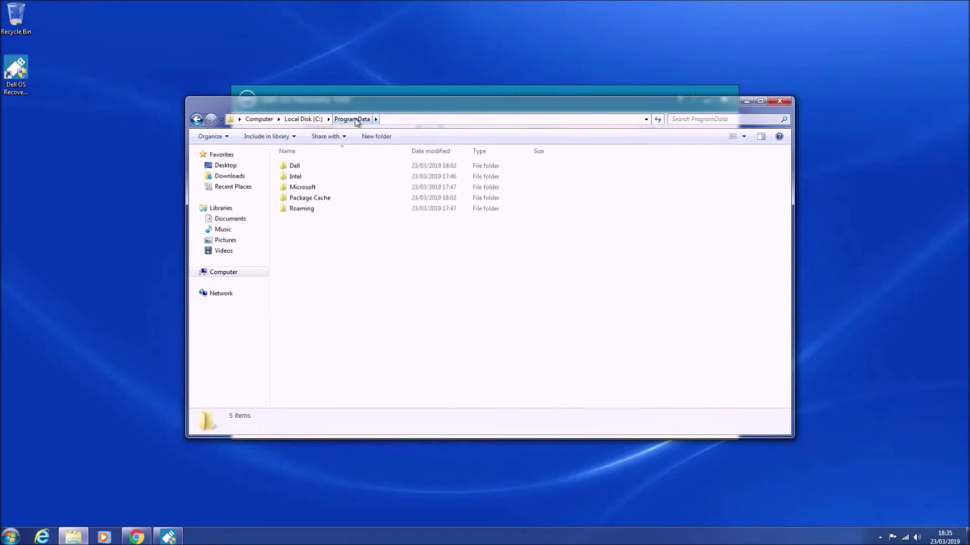
double_click(331, 165)
double_click(333, 177)
double_click(334, 177)
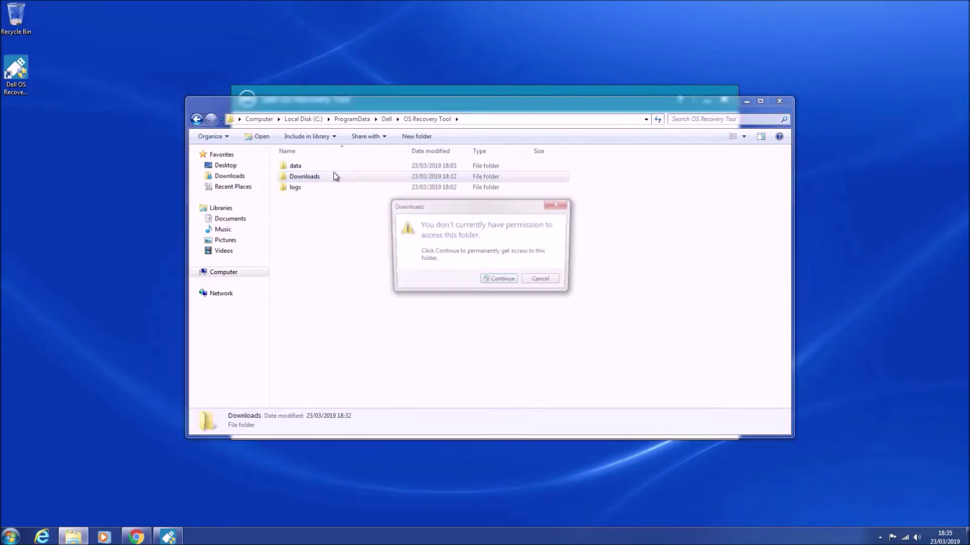
click(468, 273)
- Copy the Windows 7 disc image to the desktop below the recovery tool shortcut
right_click(334, 165)
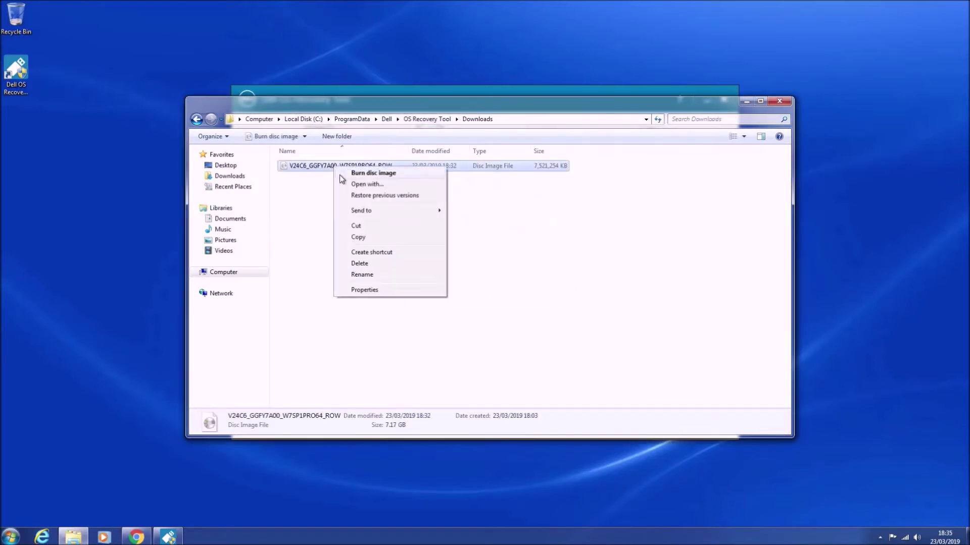
click(388, 237)
right_click(52, 123)
click(81, 164)
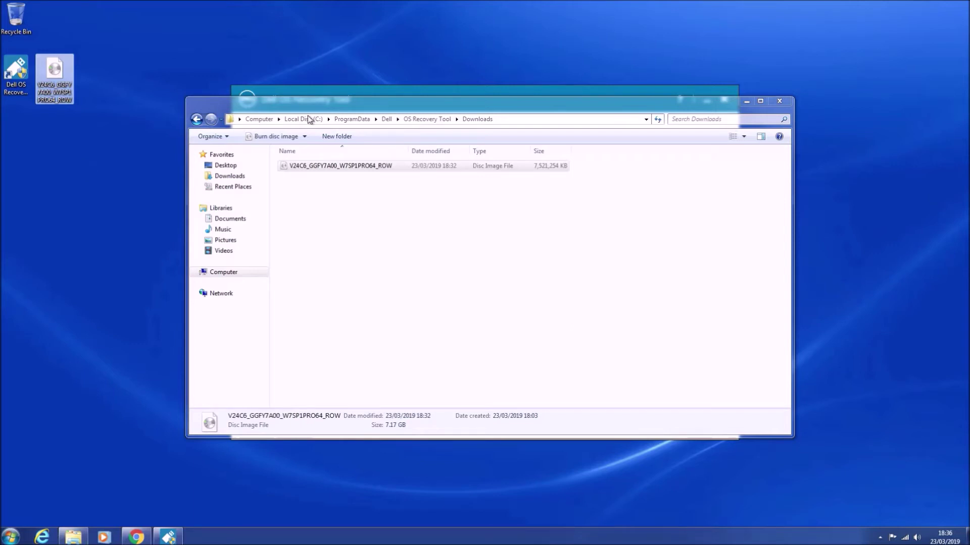
click(780, 101)
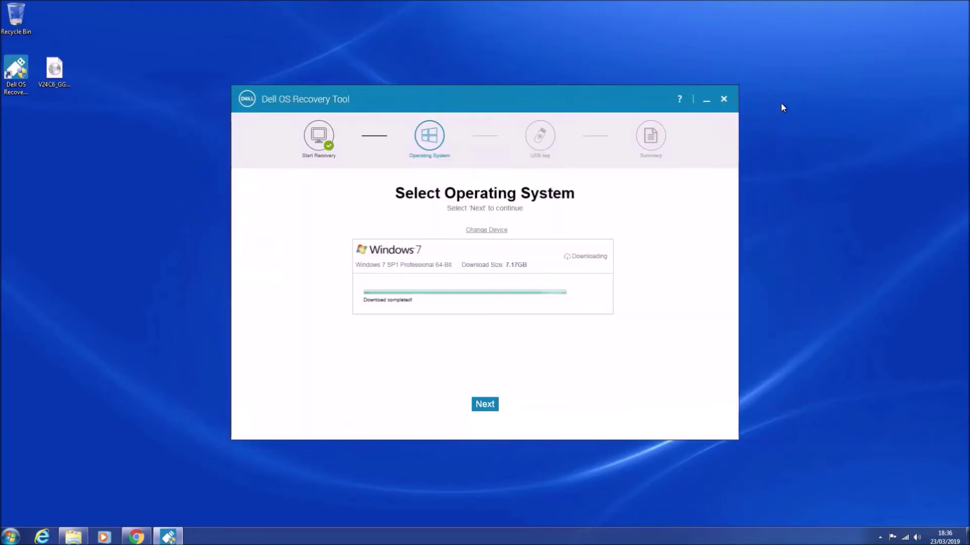
drag(54, 70, 18, 123)
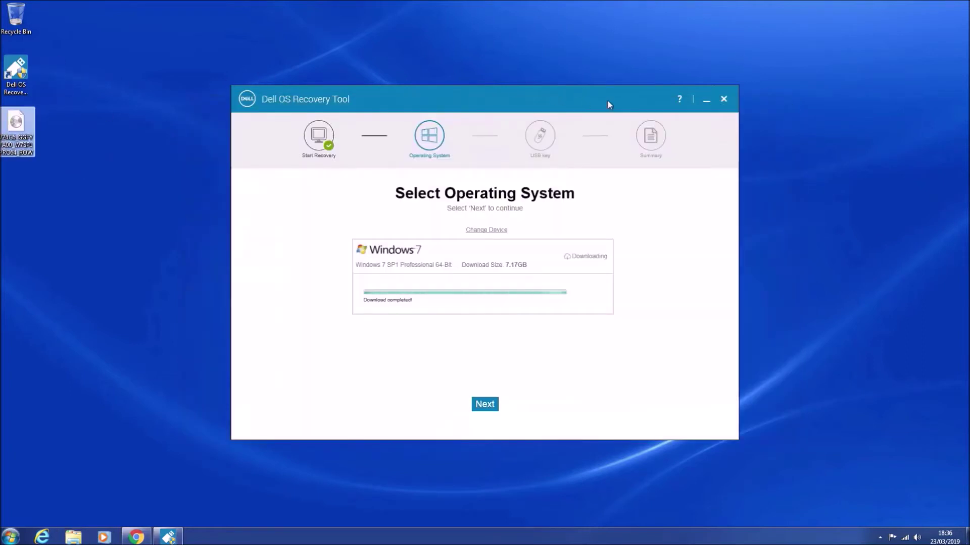
- Close Dell OS Recovery Tool and download Windows-ISO-Downloader.exe from HeiDoc.net
click(723, 99)
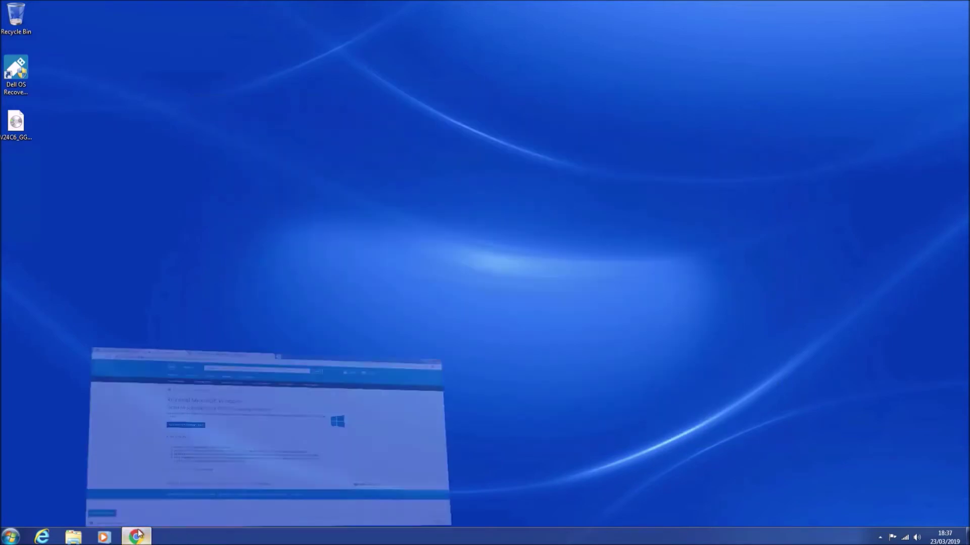
click(136, 536)
click(277, 8)
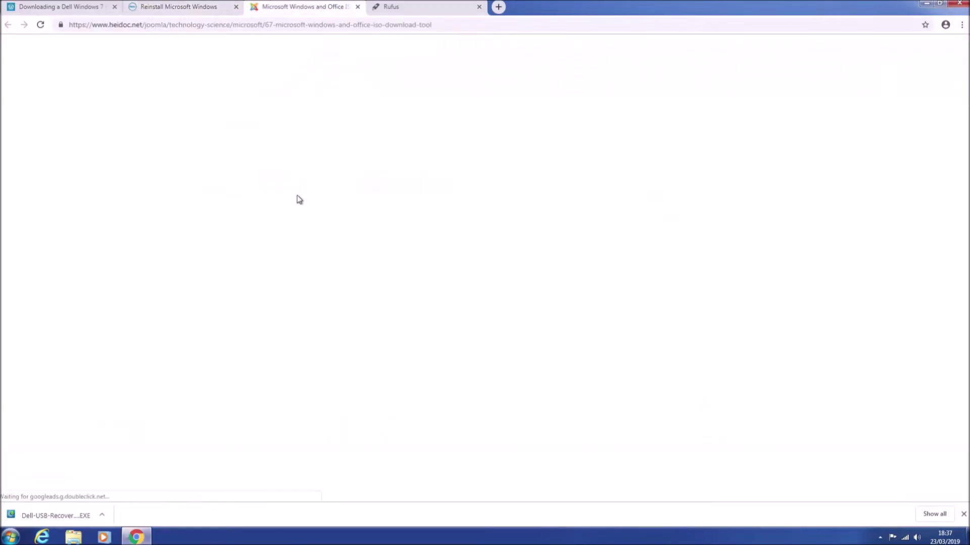
click(327, 450)
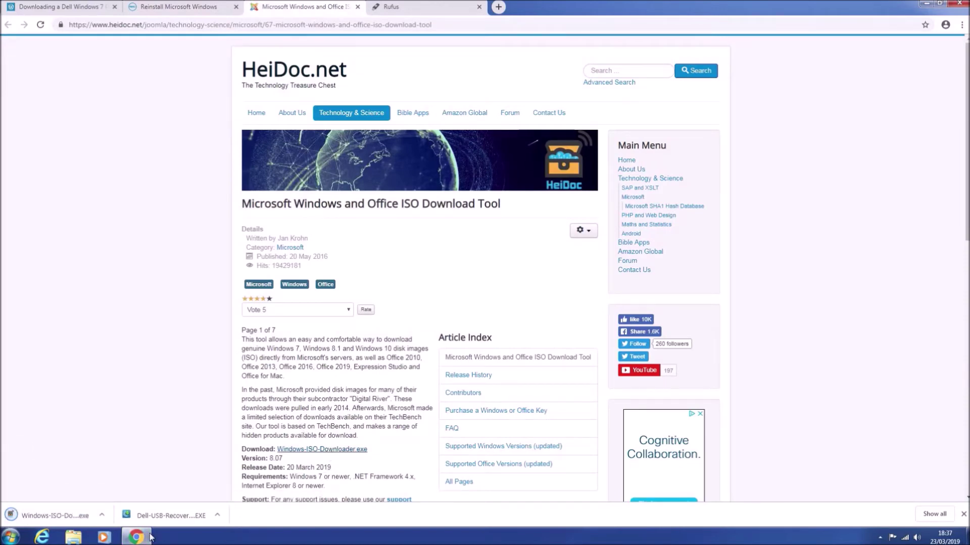
- Run Windows-ISO-Downloader.exe from the Downloads folder
right_click(83, 516)
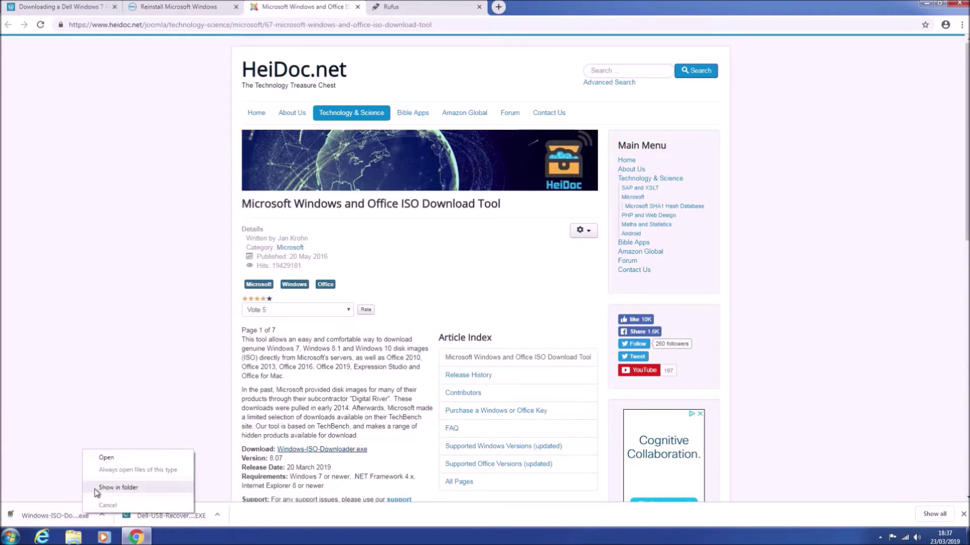
click(109, 488)
click(923, 3)
click(923, 3)
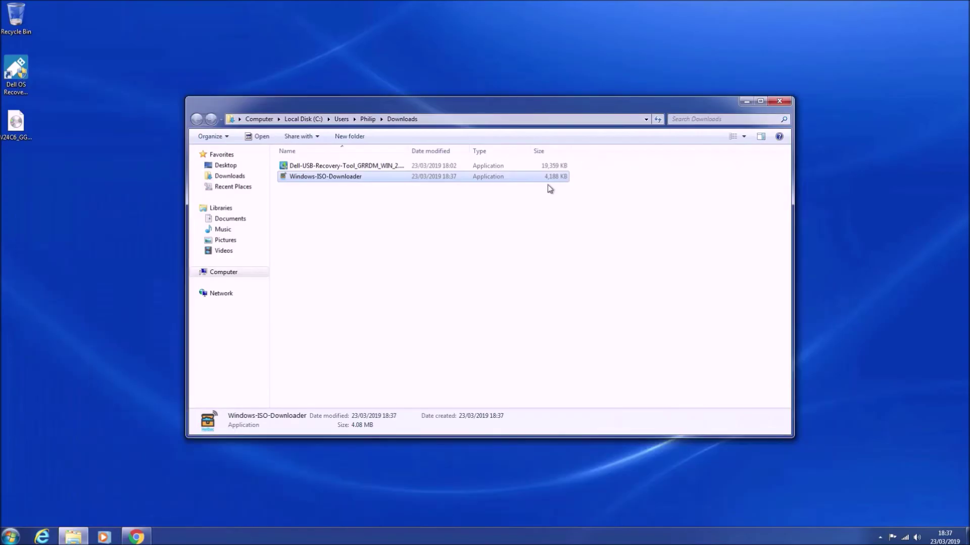
click(383, 195)
double_click(357, 178)
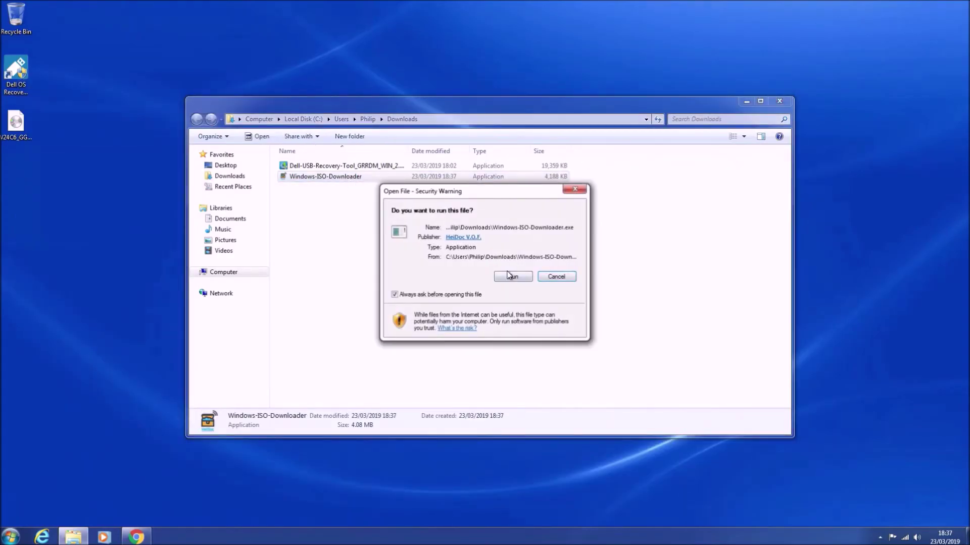
click(513, 277)
click(745, 102)
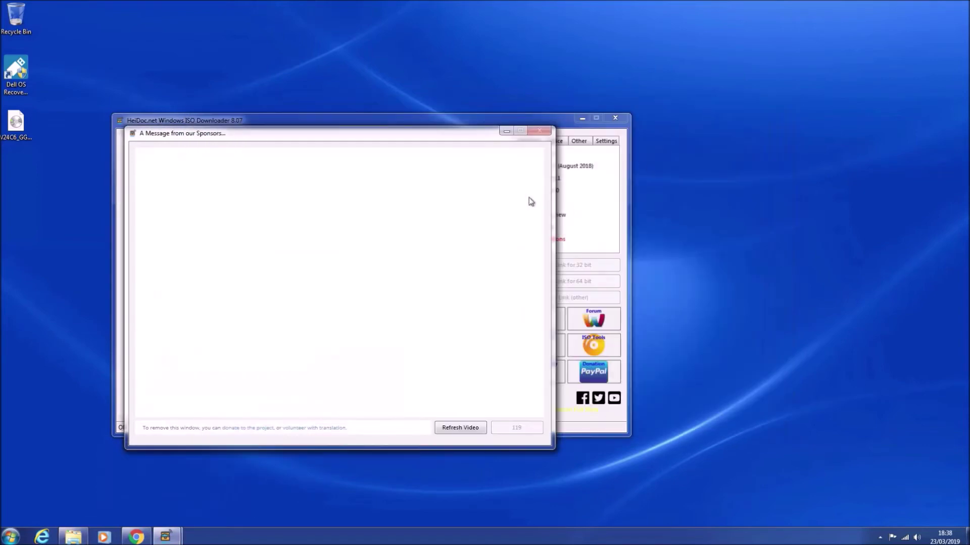
click(617, 213)
- Pick DELL, Inspiron 660, Windows 7 SP1 Professional 64-Bit and copy the 64-bit link
click(532, 202)
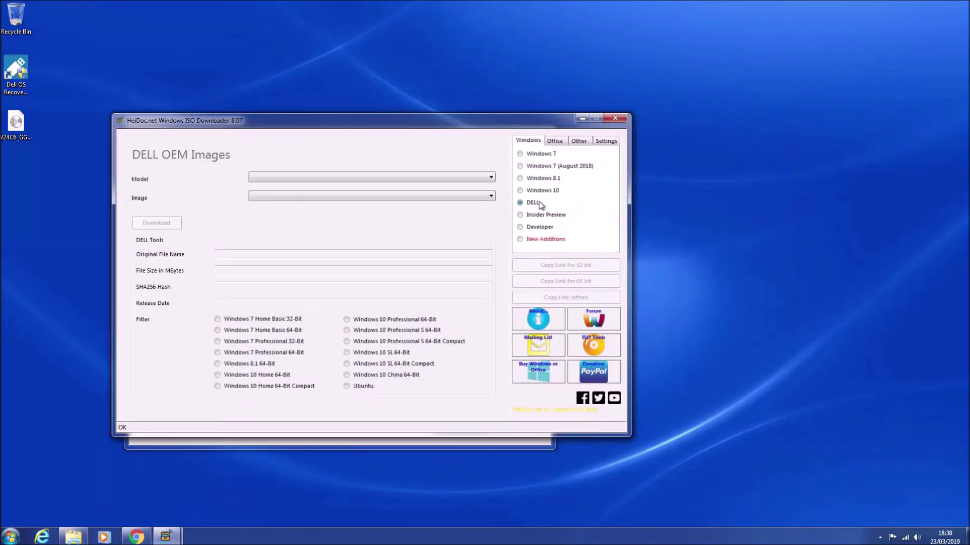
click(305, 177)
click(309, 186)
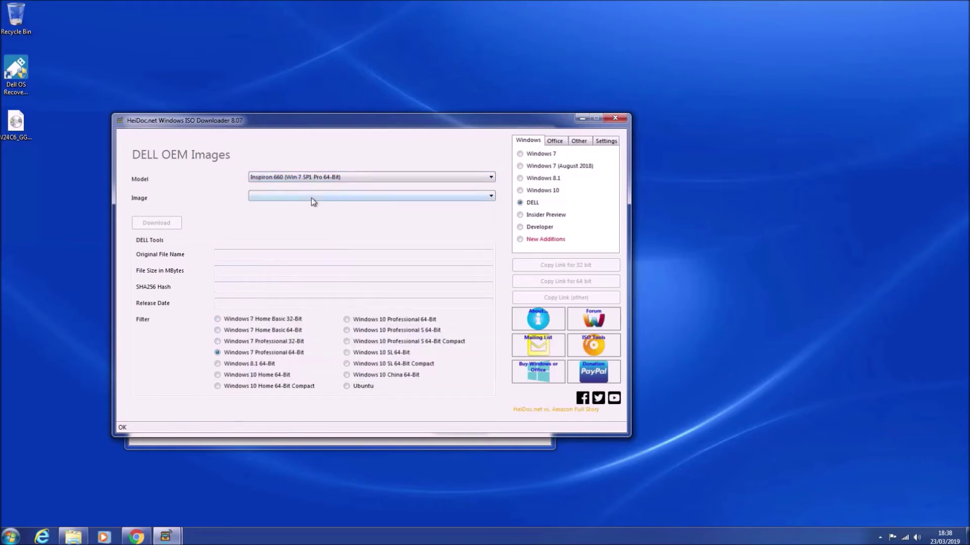
click(312, 198)
click(310, 207)
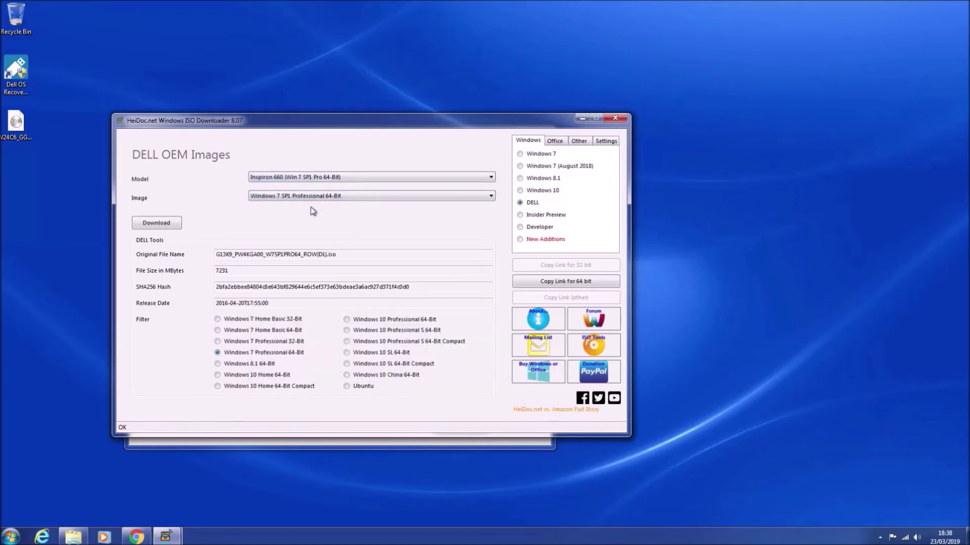
click(526, 286)
click(539, 299)
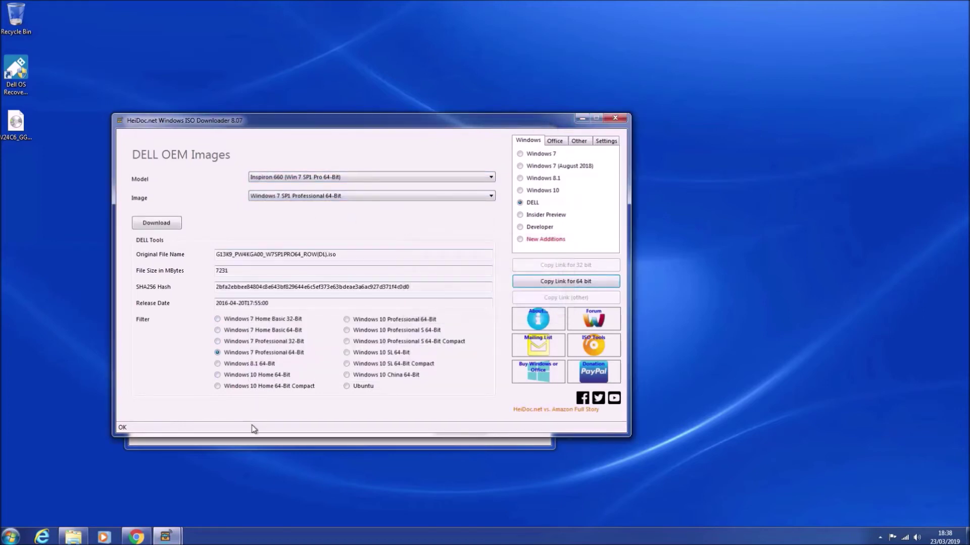
click(135, 536)
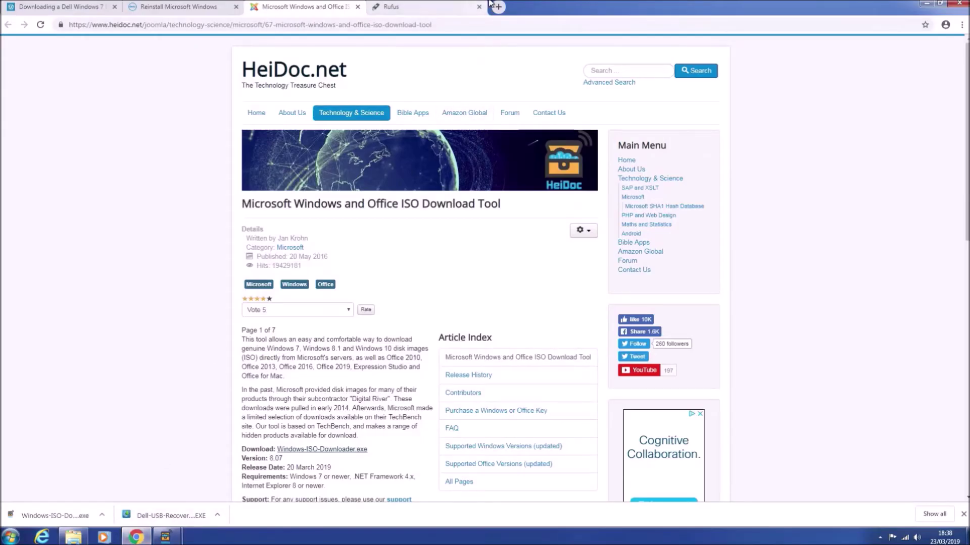
- Paste the copied Dell ISO download link into a new Chrome tab
click(497, 7)
right_click(495, 24)
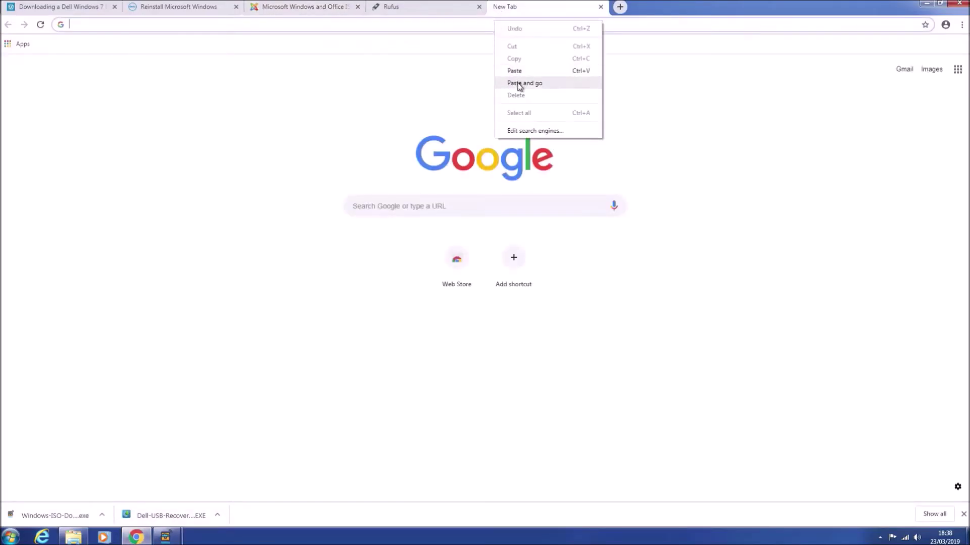
click(515, 71)
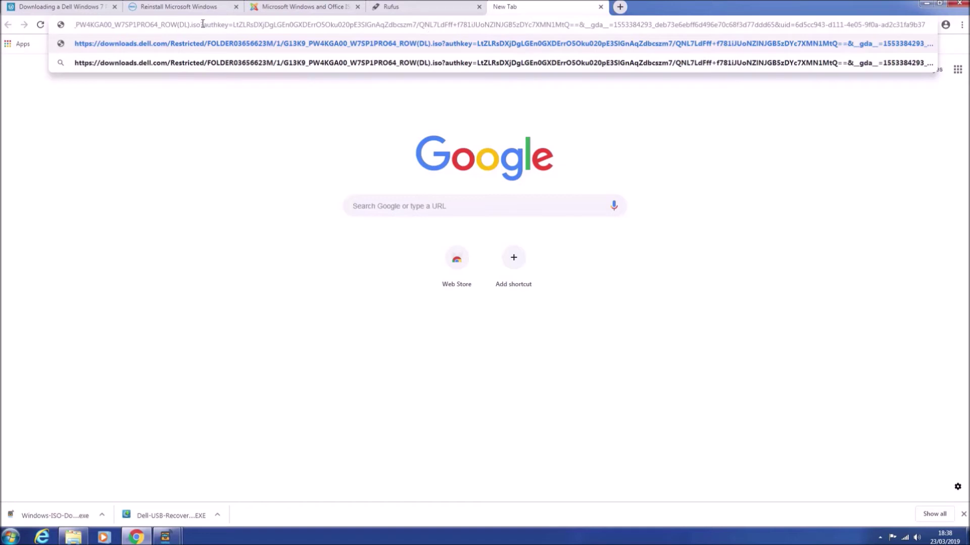
drag(203, 24, 76, 25)
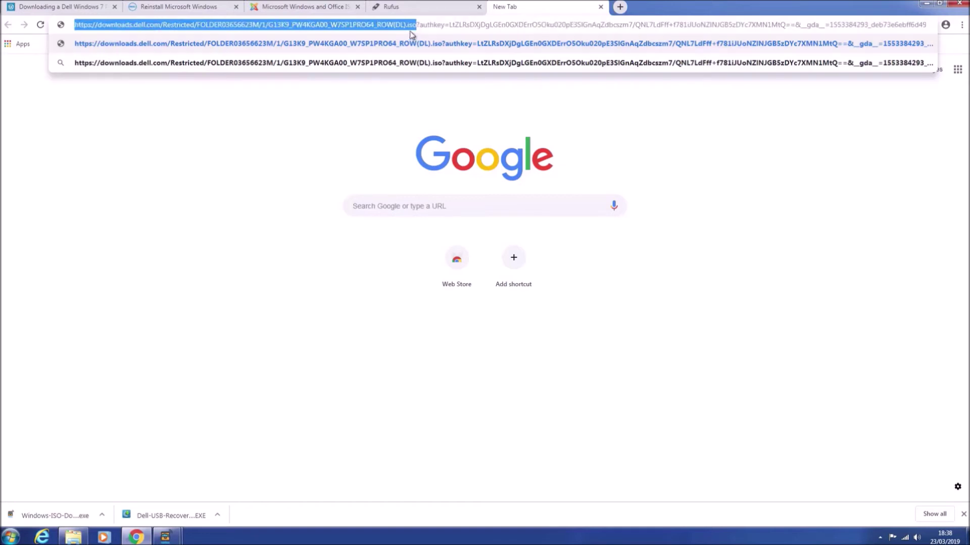
drag(421, 23, 932, 25)
- Download Rufus 3.4 from the rufus.ie website
click(391, 7)
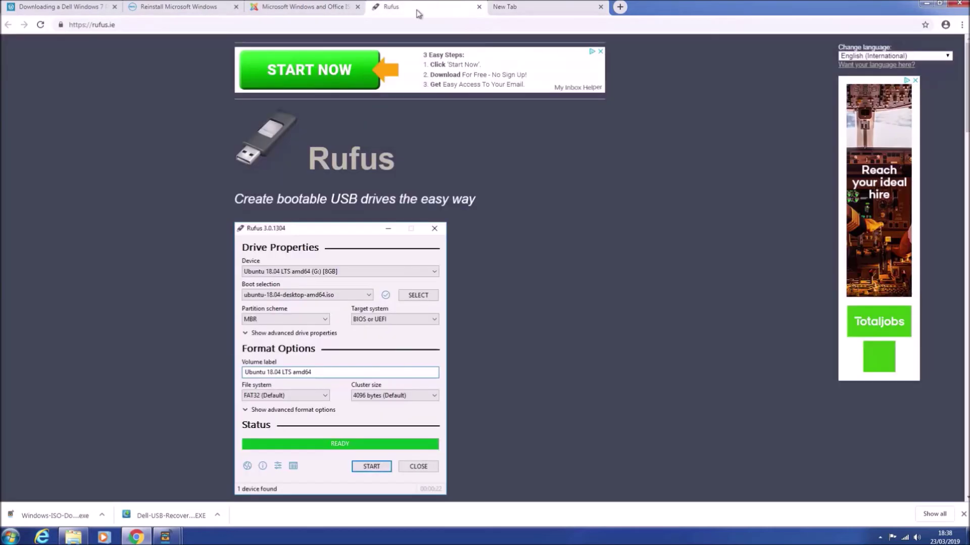
scroll(303, 244, down, 5)
scroll(303, 244, down, 2)
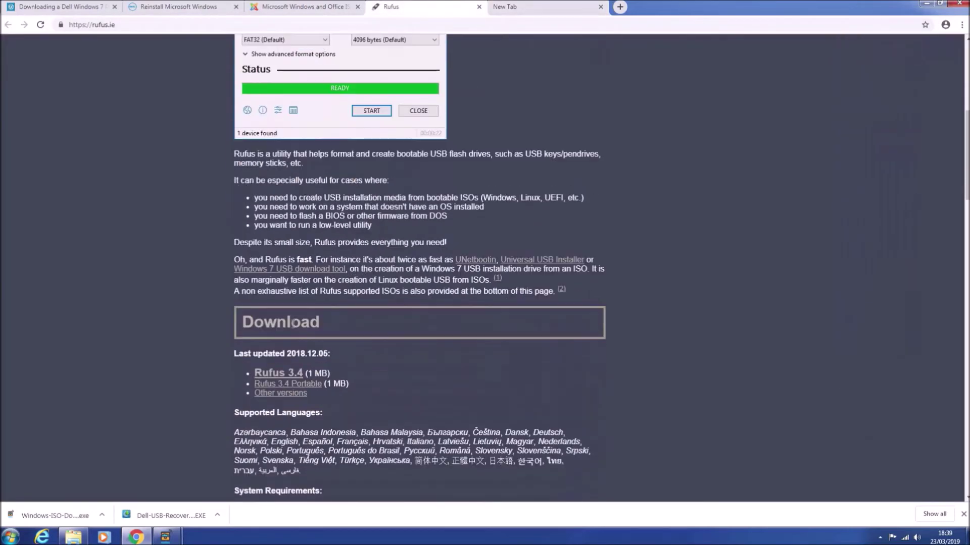
click(286, 372)
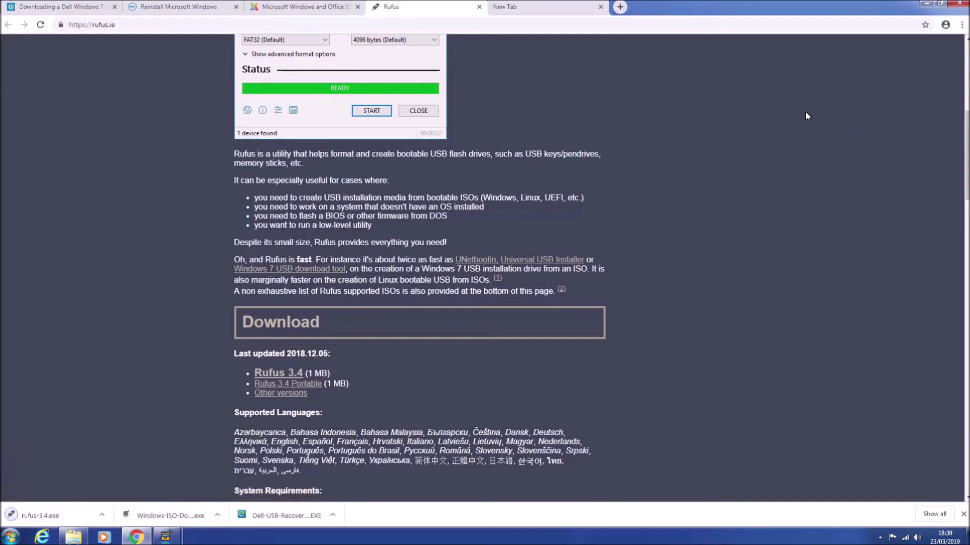
click(927, 3)
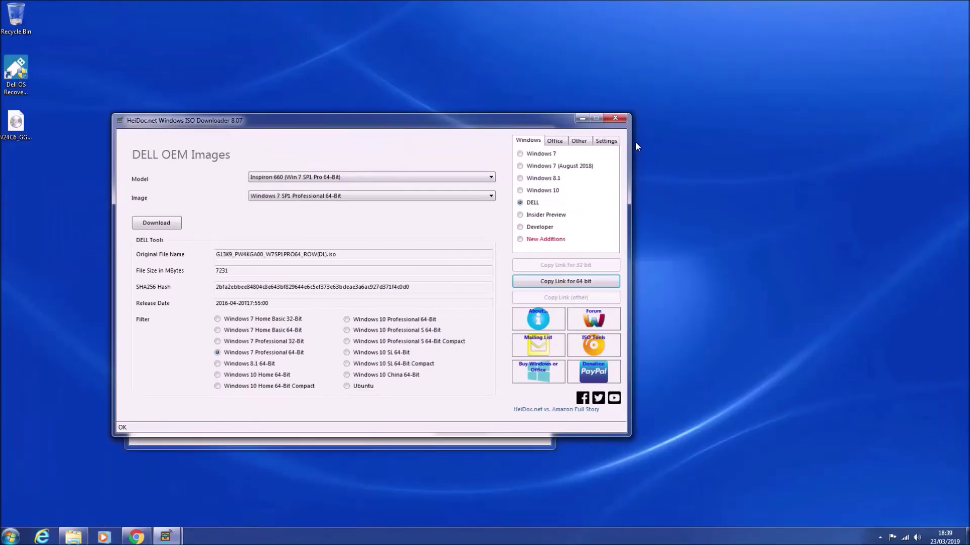
- Close the ISO downloader and launch rufus-3.4 from Downloads, declining online update checks
click(615, 119)
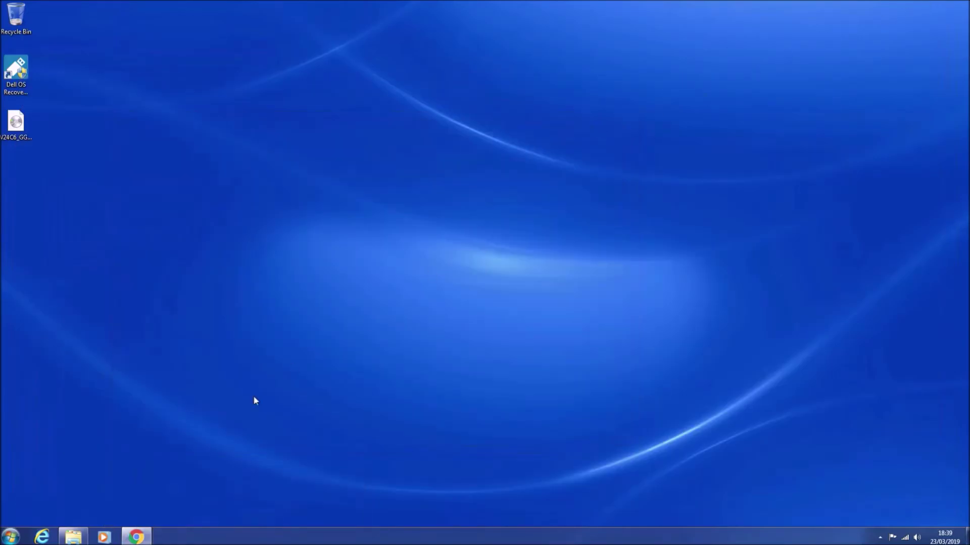
click(74, 537)
double_click(314, 188)
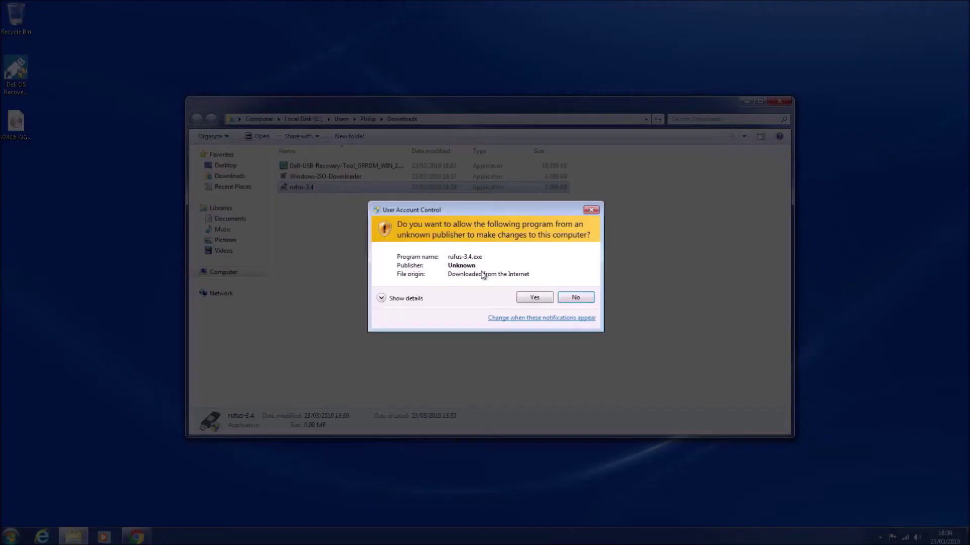
click(535, 303)
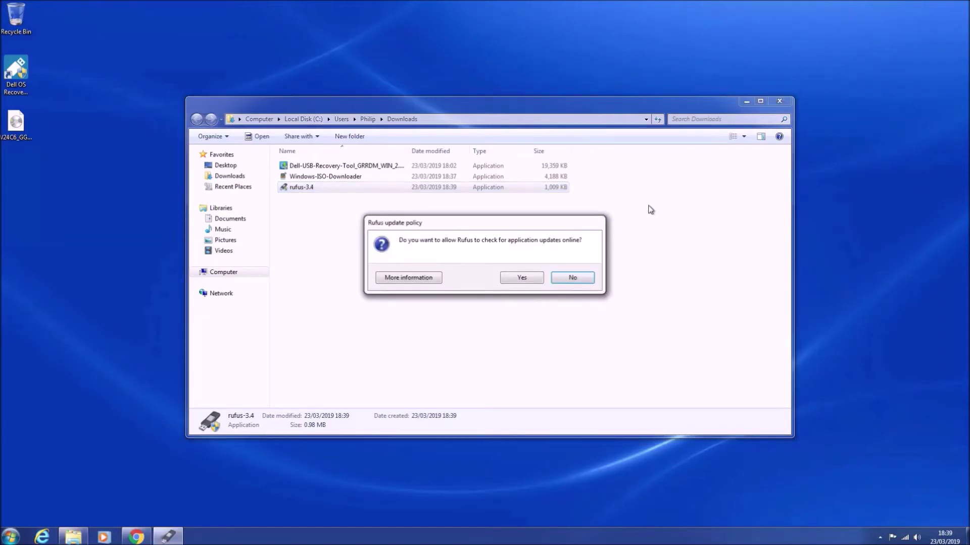
click(586, 278)
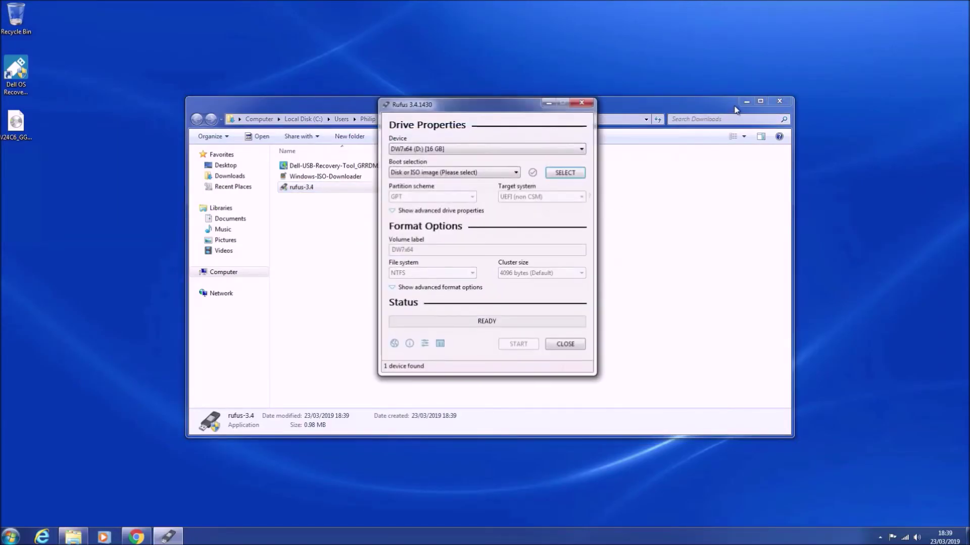
click(746, 101)
- Load V24C6_GGFY7A00_W7SP1PRO64_ROW.iso from the Desktop and review its MD5 and SHA256 checksums
click(566, 173)
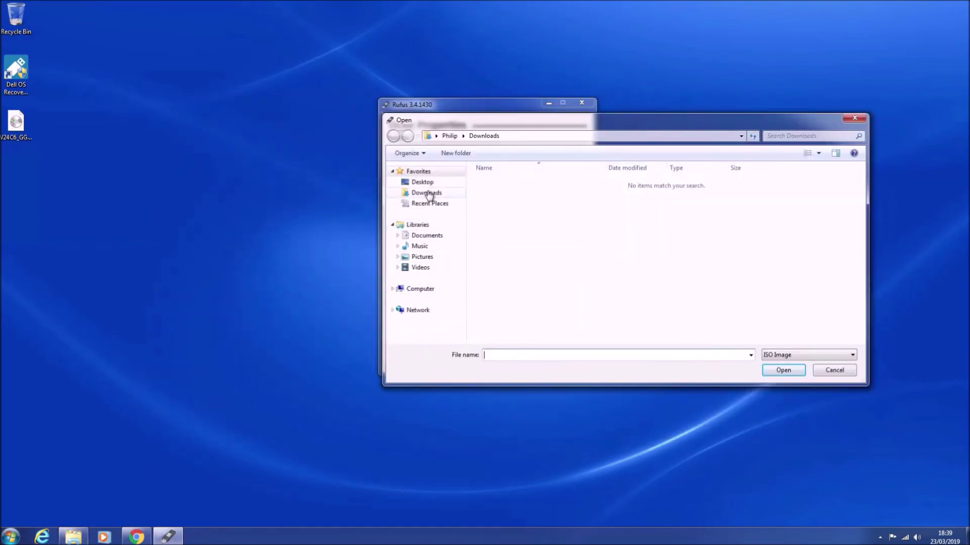
click(427, 182)
double_click(610, 205)
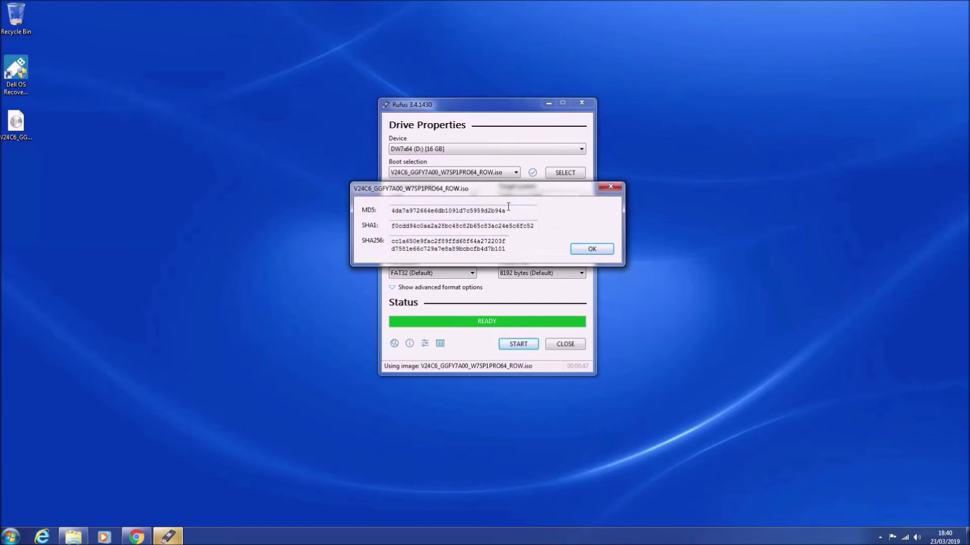
drag(506, 210, 388, 210)
drag(506, 250, 341, 233)
click(592, 249)
click(469, 197)
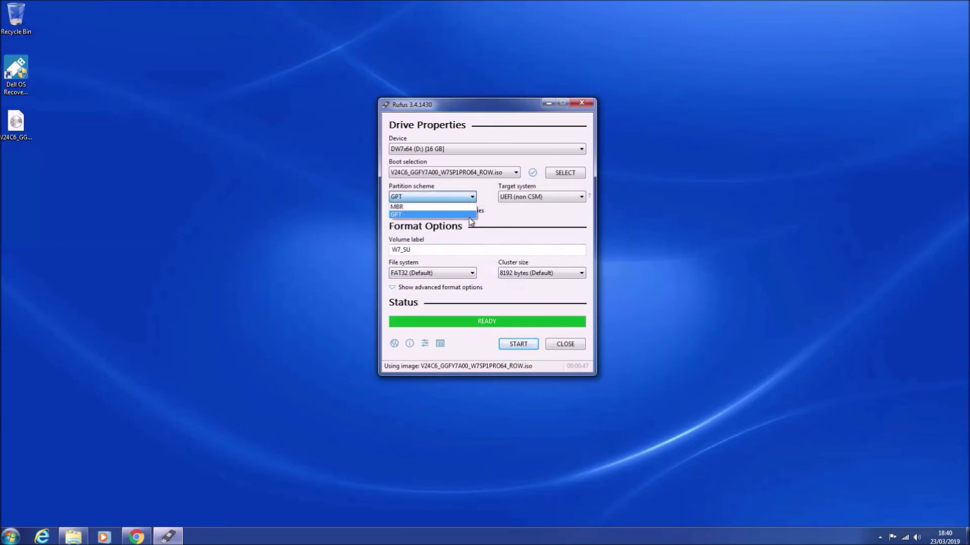
- Keep the GPT partition scheme and set the file system to NTFS
click(471, 214)
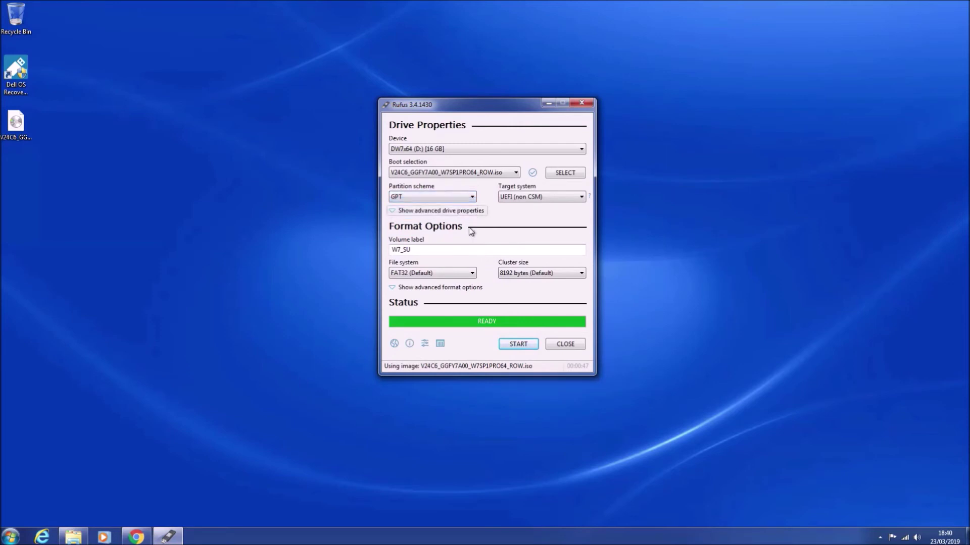
click(462, 273)
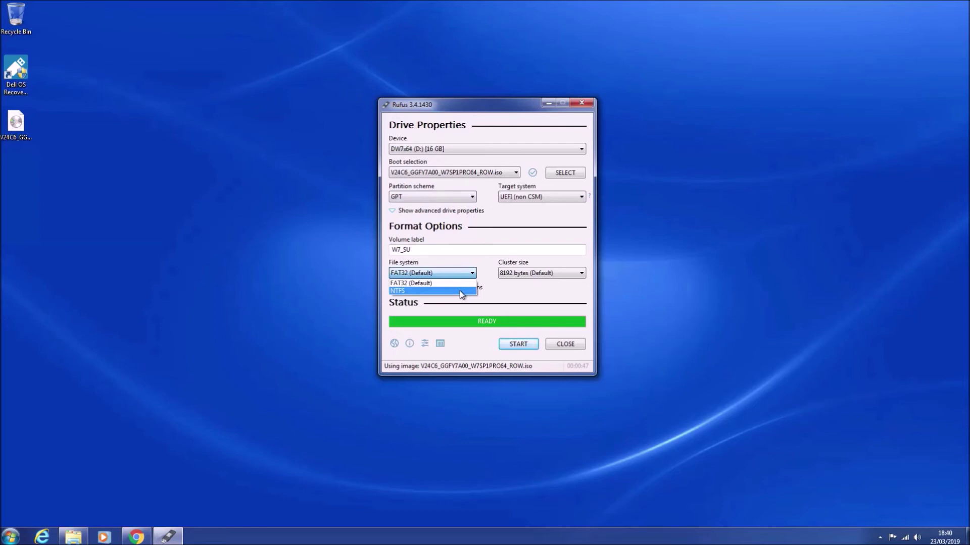
click(460, 291)
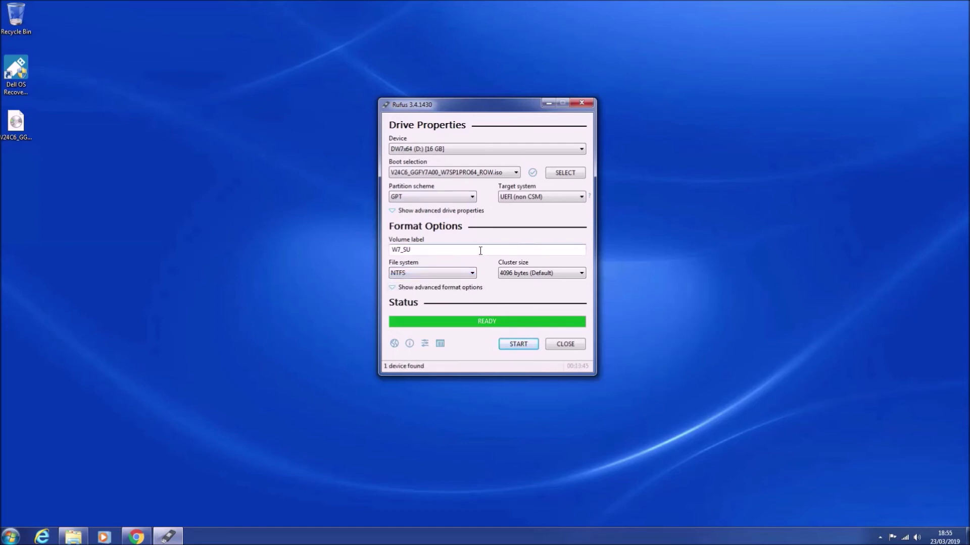
- Change the volume label from W7_SU to w7x64 and start creating the drive
drag(417, 255, 385, 259)
text(7)
key(BackSpace)
text(w7x64)
click(505, 346)
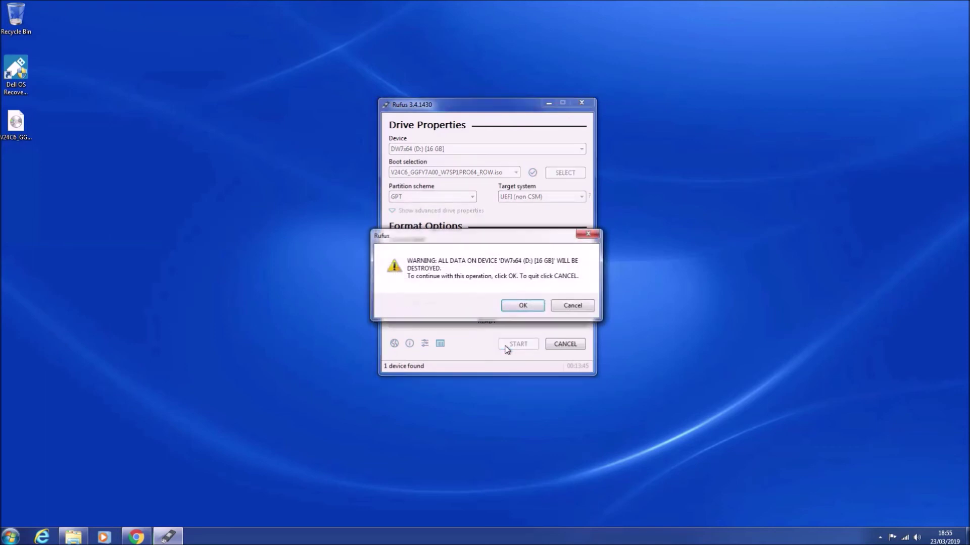
- Approve wiping the 16 GB w7x64 drive, let the Windows 7 write finish, and close the Secure Boot notice
click(522, 306)
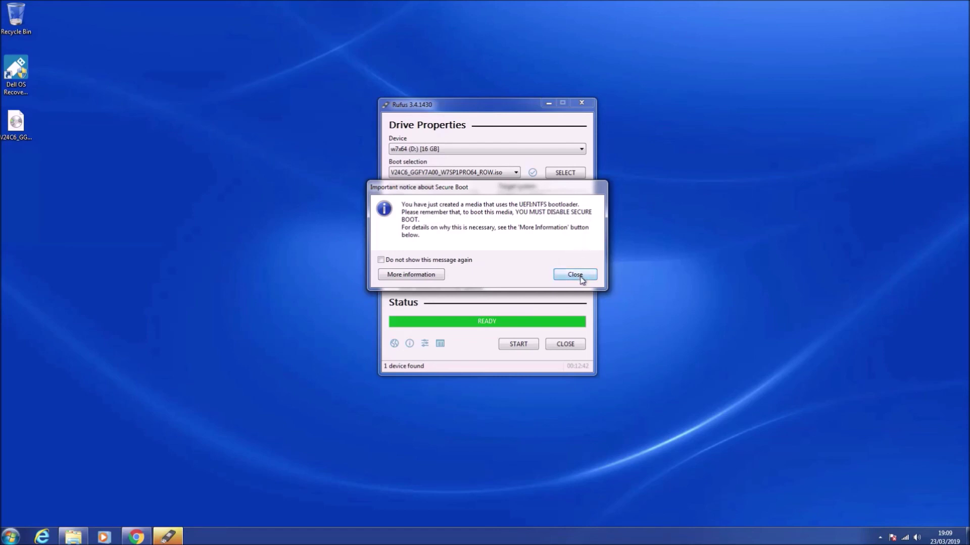
click(575, 275)
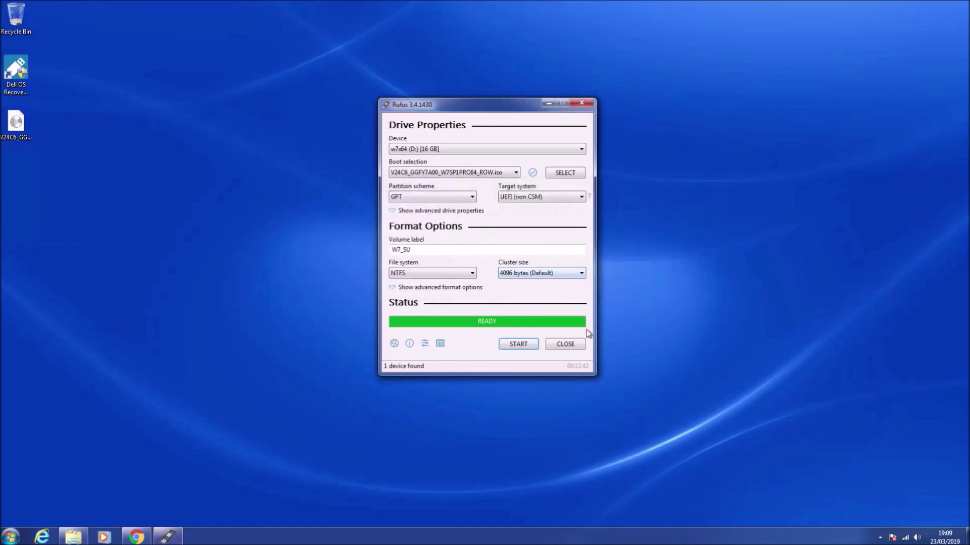